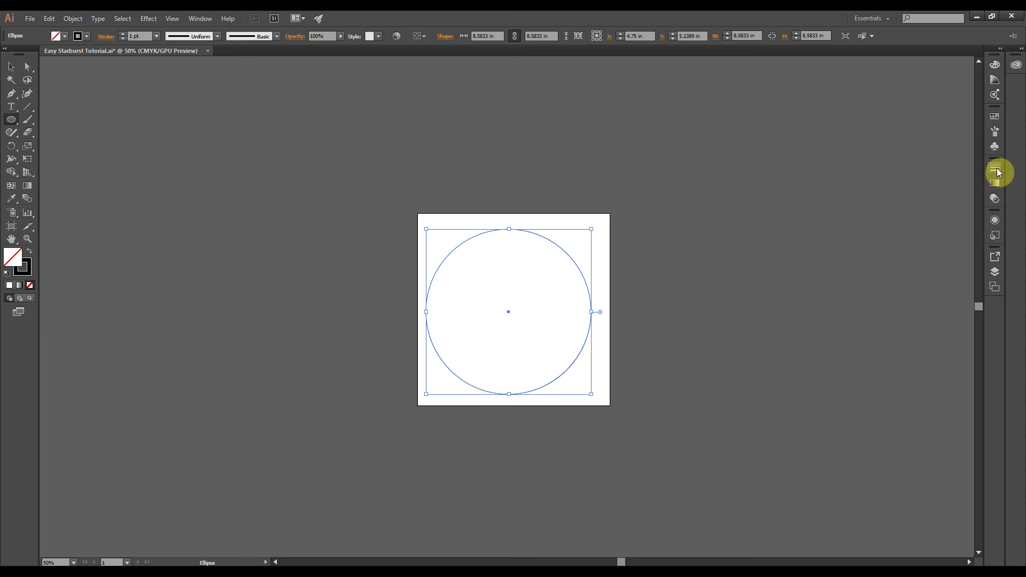
Show the full Stroke options and give the circle a dashed stroke with a weight of 450 pt
{"action": "left_click", "coordinate": [200, 18]}
{"action": "left_click", "coordinate": [275, 420]}
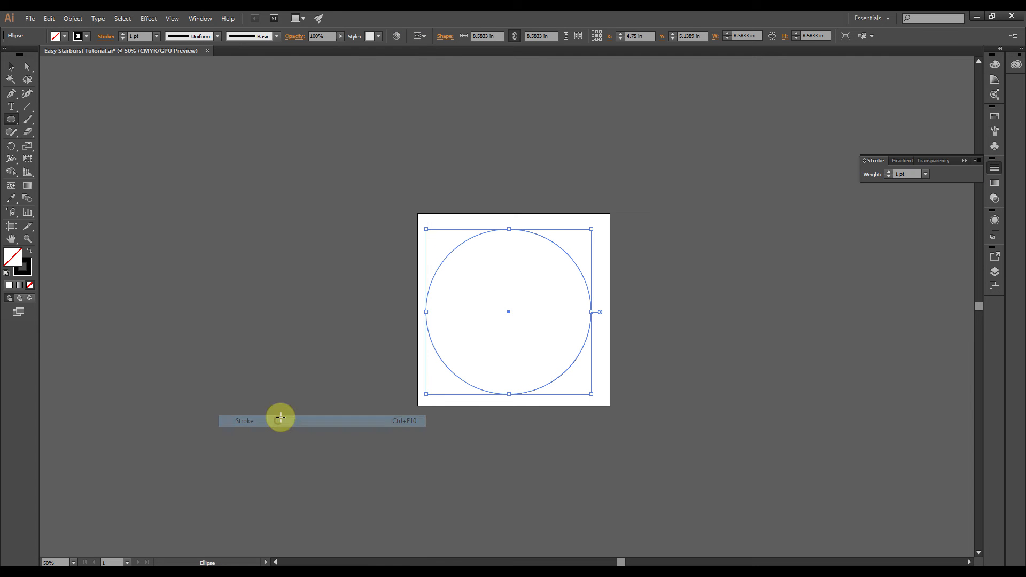
{"action": "left_click", "coordinate": [977, 161]}
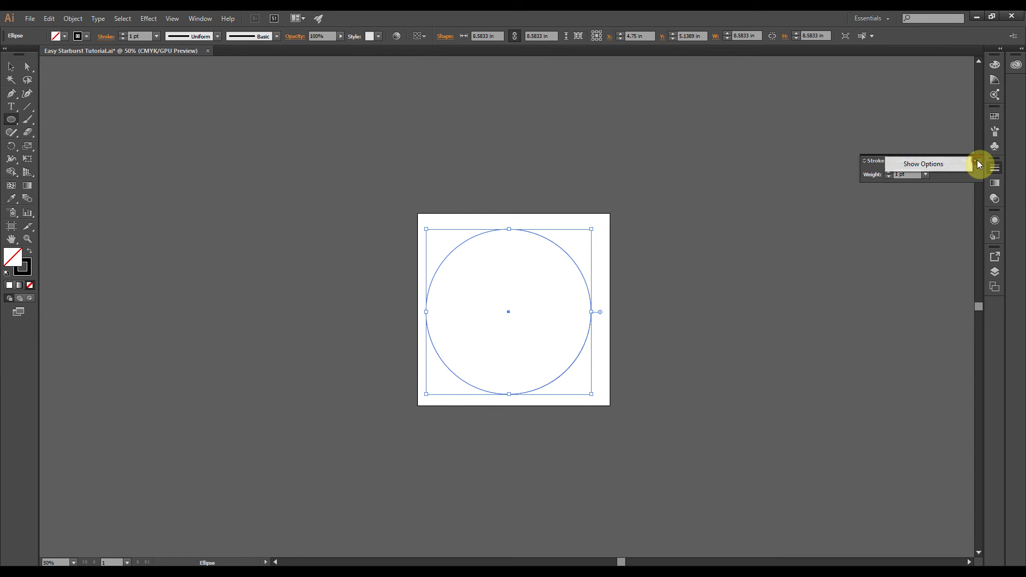
{"action": "left_click", "coordinate": [950, 165]}
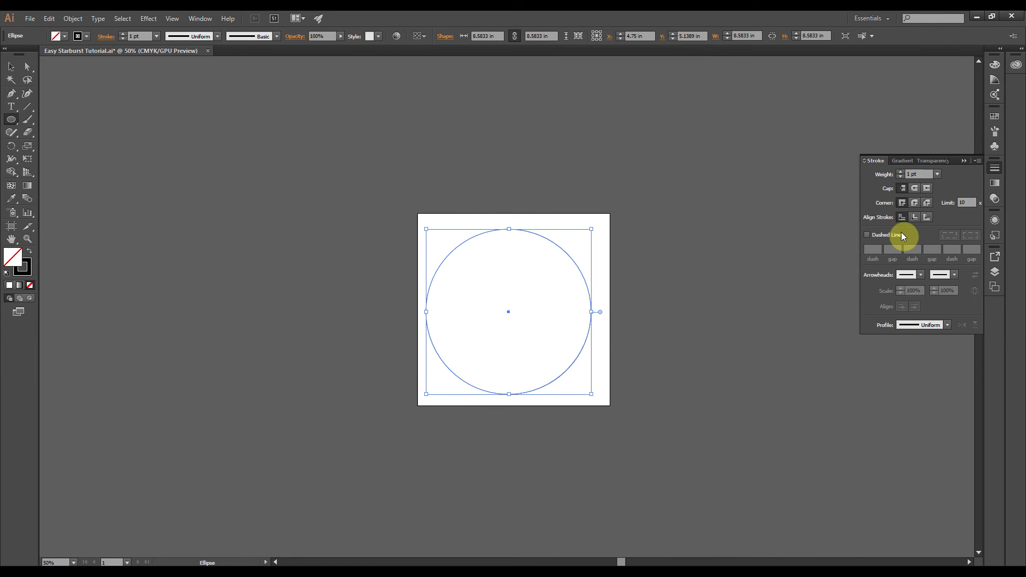
{"action": "left_click", "coordinate": [867, 236]}
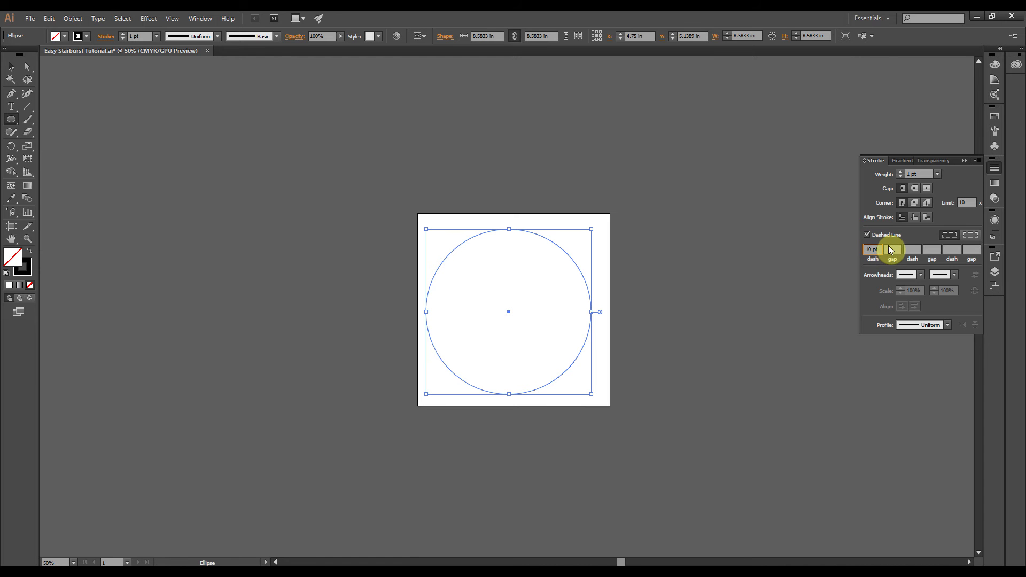
{"action": "left_click_drag", "start_coordinate": [879, 249], "coordinate": [853, 249]}
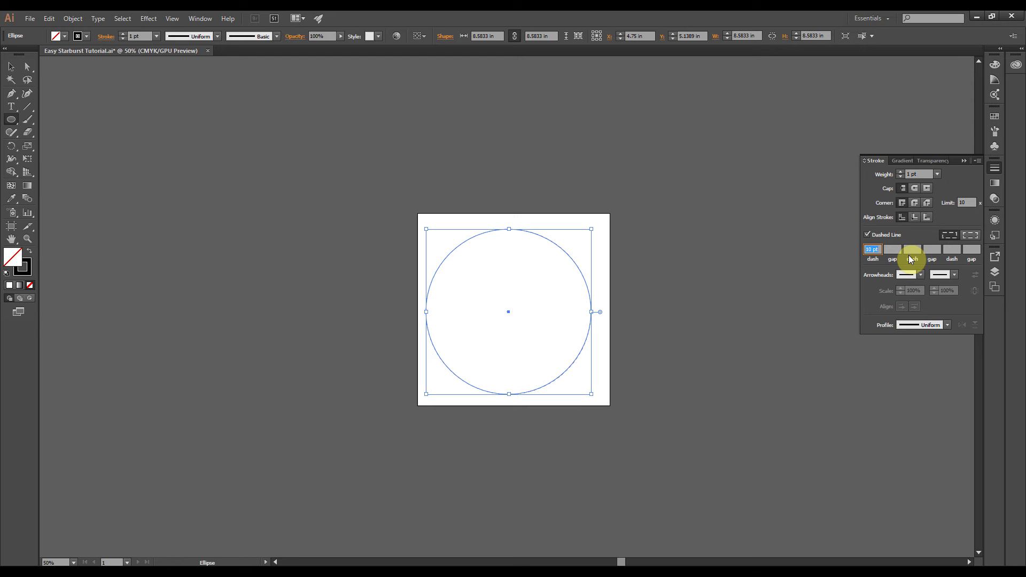
{"action": "left_click", "coordinate": [945, 175]}
{"action": "left_click", "coordinate": [898, 172], "text": "shift"}
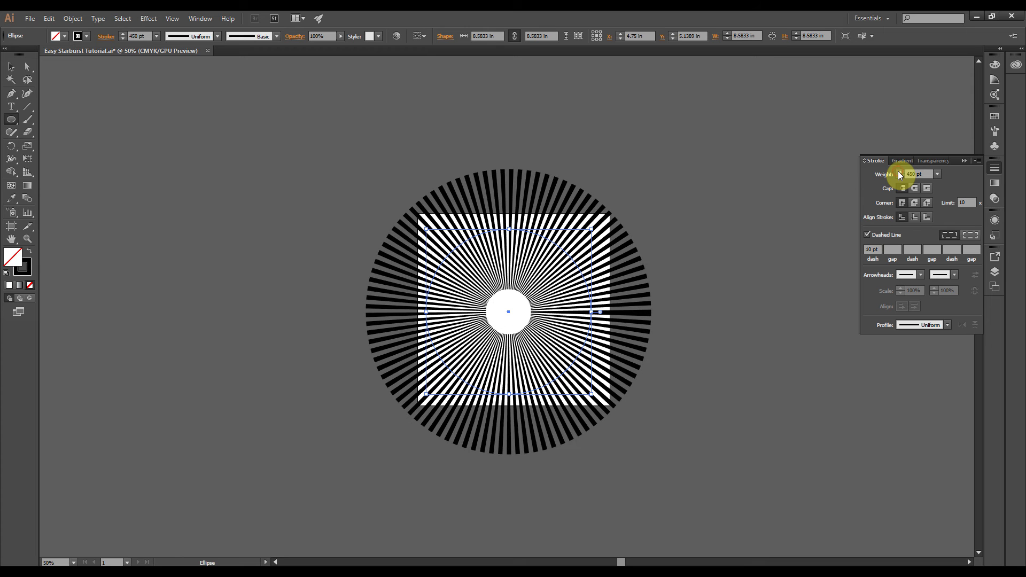
Set the stroke's dash length to 50 pt and align the dashes to corners and path ends
{"action": "left_click", "coordinate": [869, 249]}
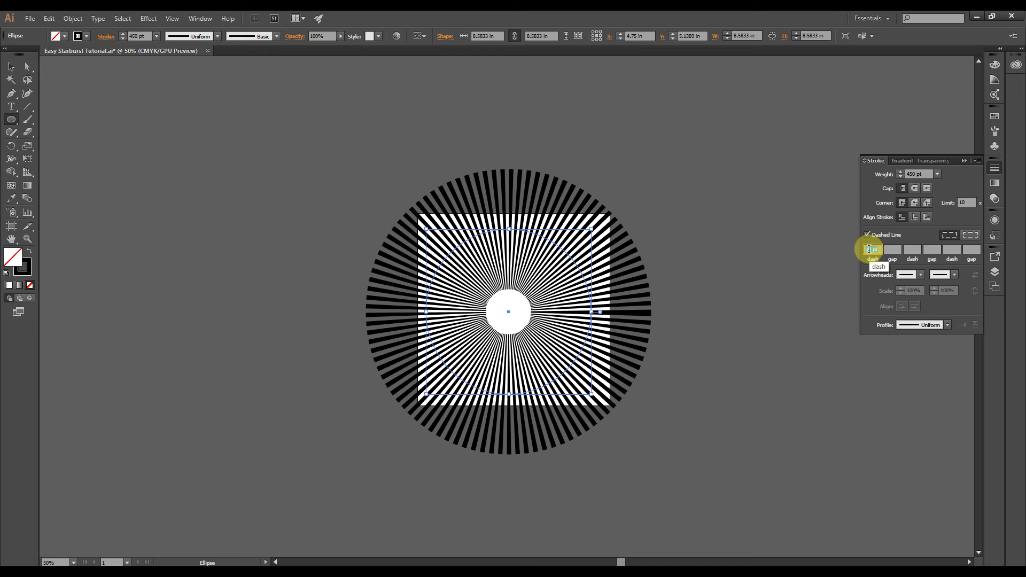
{"action": "type", "text": "40"}
{"action": "key", "text": "Tab"}
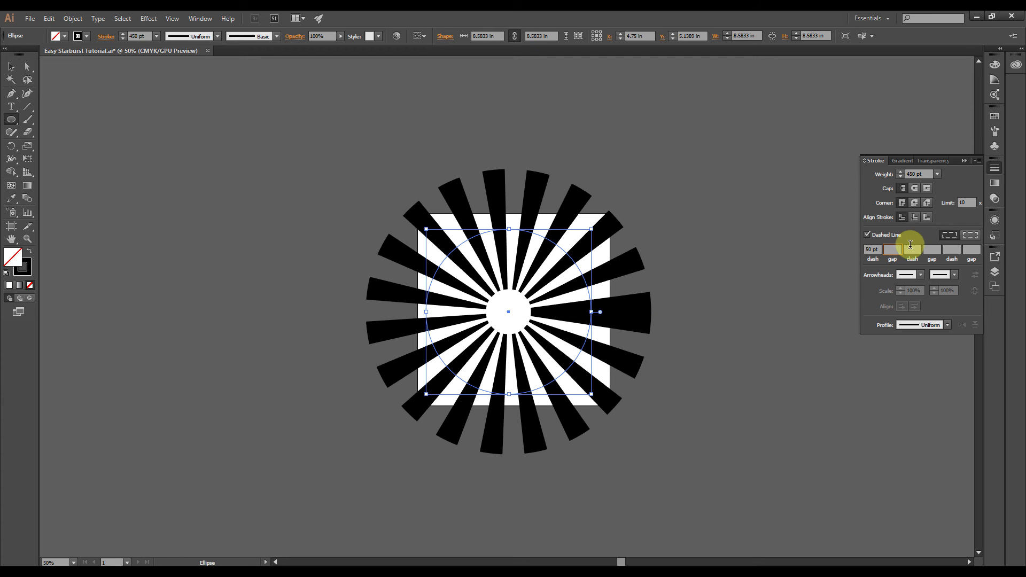
{"action": "left_click", "coordinate": [971, 236]}
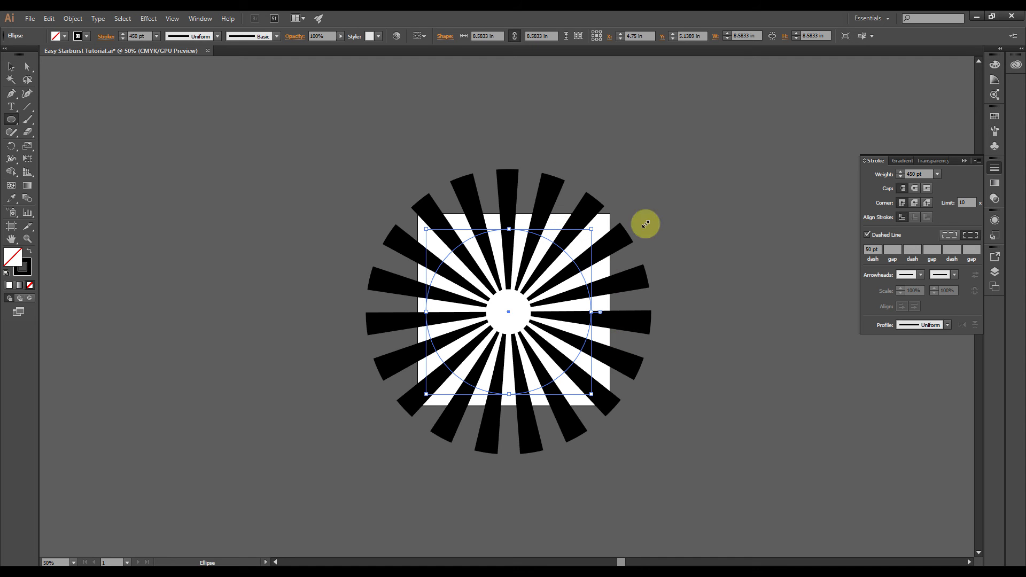
{"action": "left_click", "coordinate": [965, 161]}
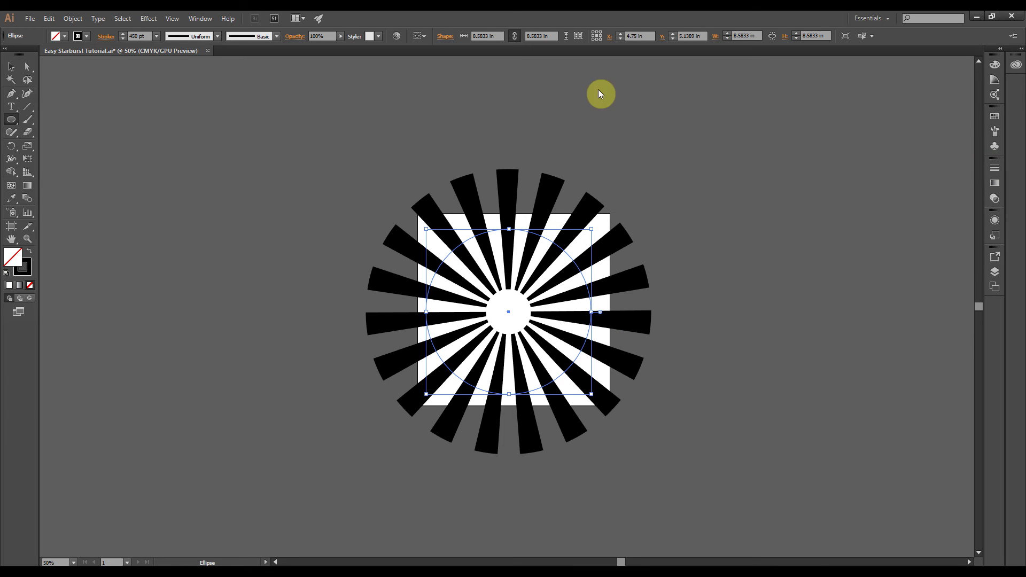
Expand the dashed circle's appearance, and expand its fill and stroke into filled shapes
{"action": "left_click", "coordinate": [78, 22]}
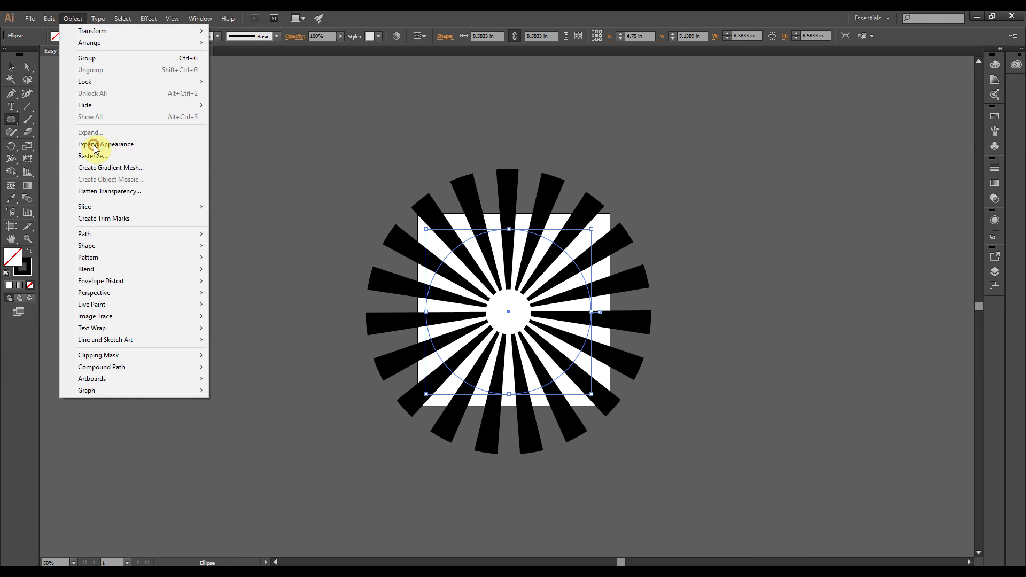
{"action": "left_click", "coordinate": [94, 145]}
{"action": "left_click", "coordinate": [76, 21]}
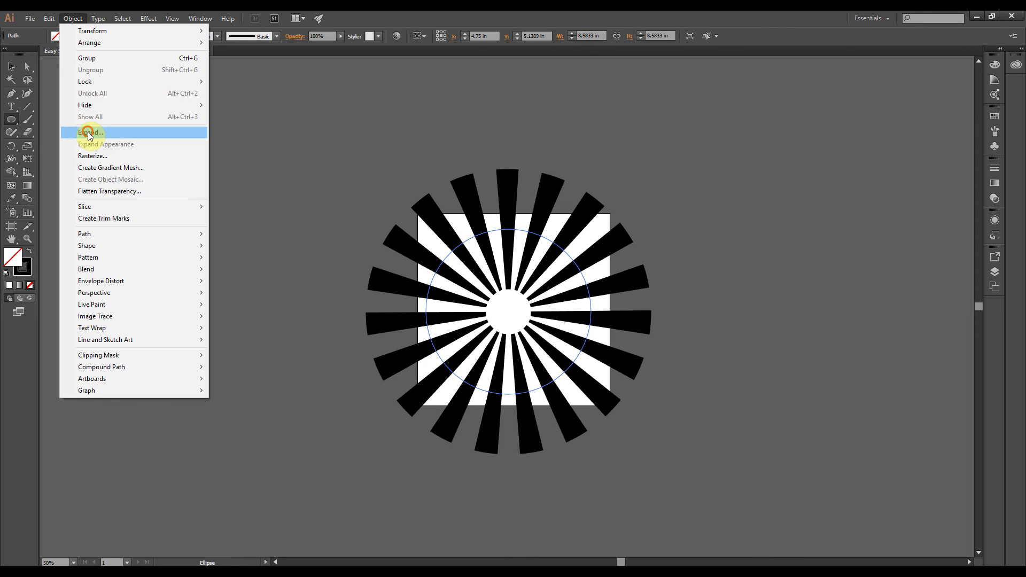
{"action": "left_click", "coordinate": [89, 133]}
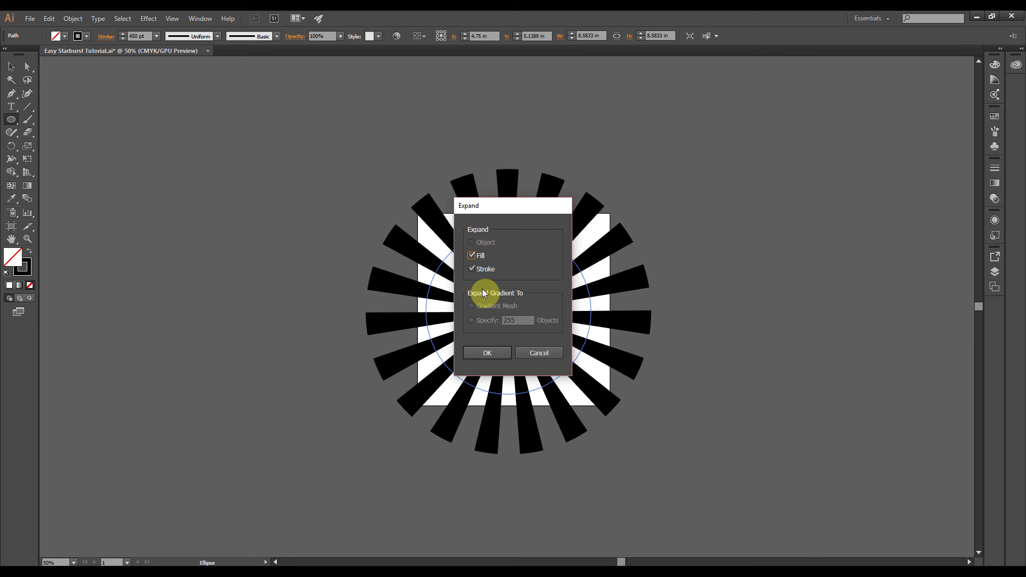
{"action": "left_click", "coordinate": [493, 357]}
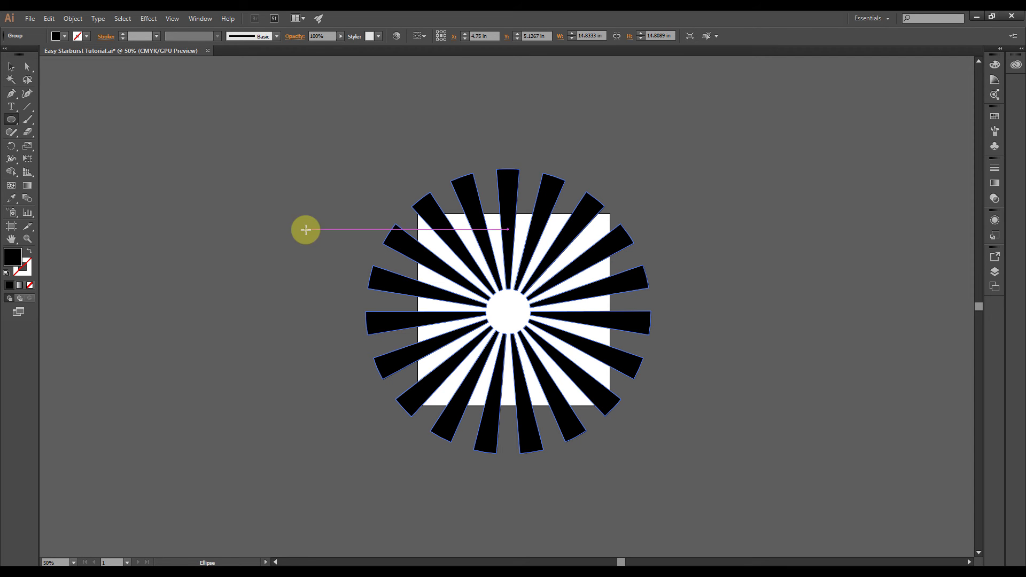
Move the expanded starburst to the artboard's center at X 5 in, Y 5 in, and ungroup it
{"action": "left_click", "coordinate": [11, 66]}
{"action": "left_click", "coordinate": [800, 251]}
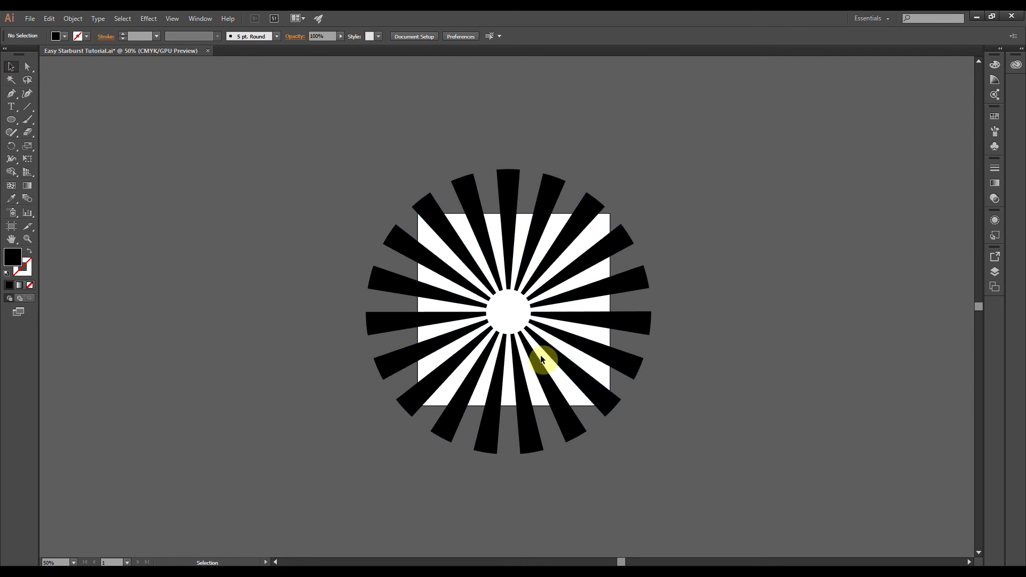
{"action": "left_click_drag", "start_coordinate": [539, 368], "coordinate": [542, 364]}
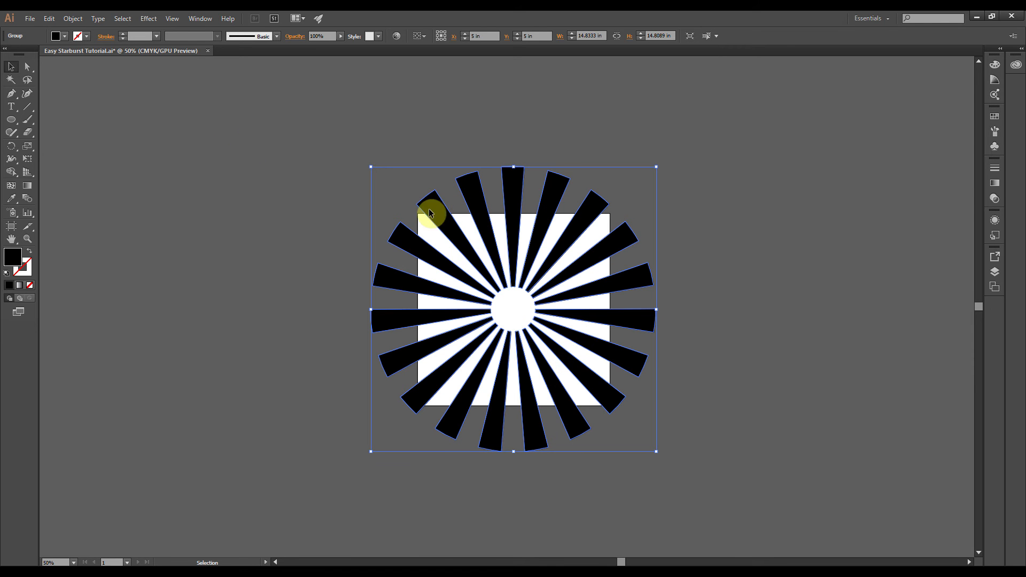
{"action": "right_click", "coordinate": [454, 233]}
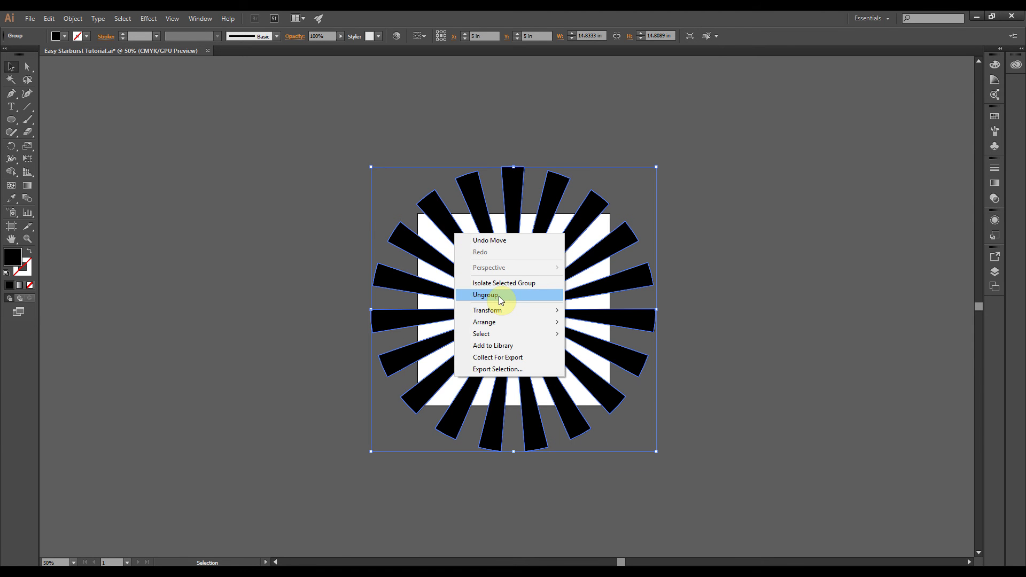
{"action": "left_click", "coordinate": [500, 296]}
{"action": "left_click", "coordinate": [733, 316]}
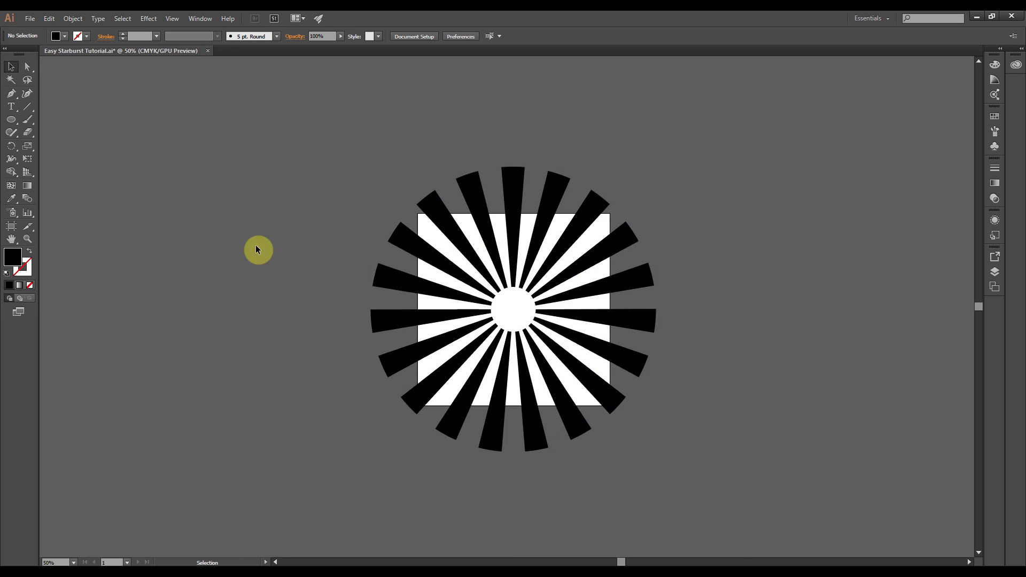
Average the inner anchor points of all the rays on both axes so they meet at the starburst's center
{"action": "left_click", "coordinate": [28, 66]}
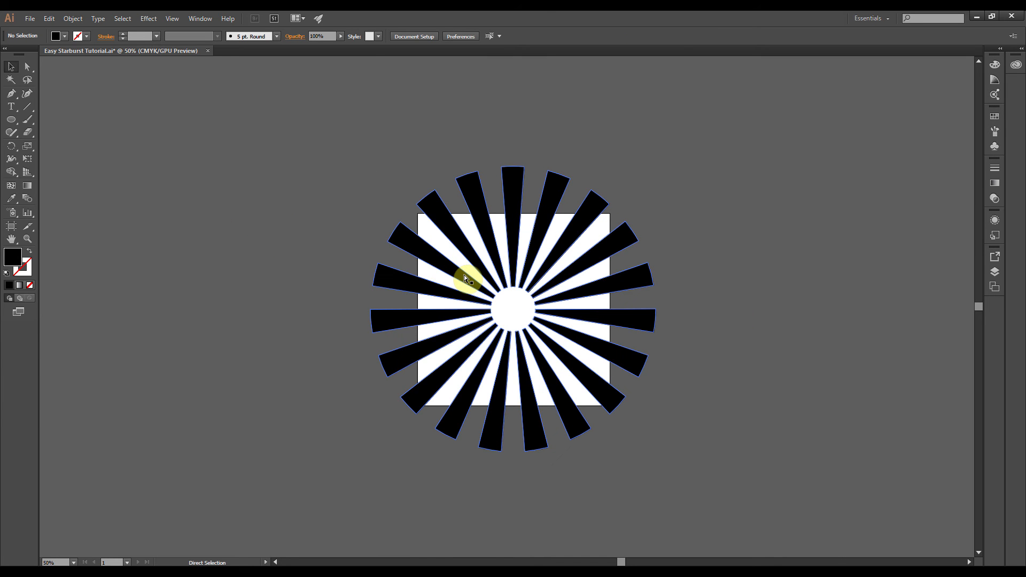
{"action": "key", "text": "ctrl+equal"}
{"action": "key", "text": "ctrl+equal"}
{"action": "key", "text": "ctrl+equal"}
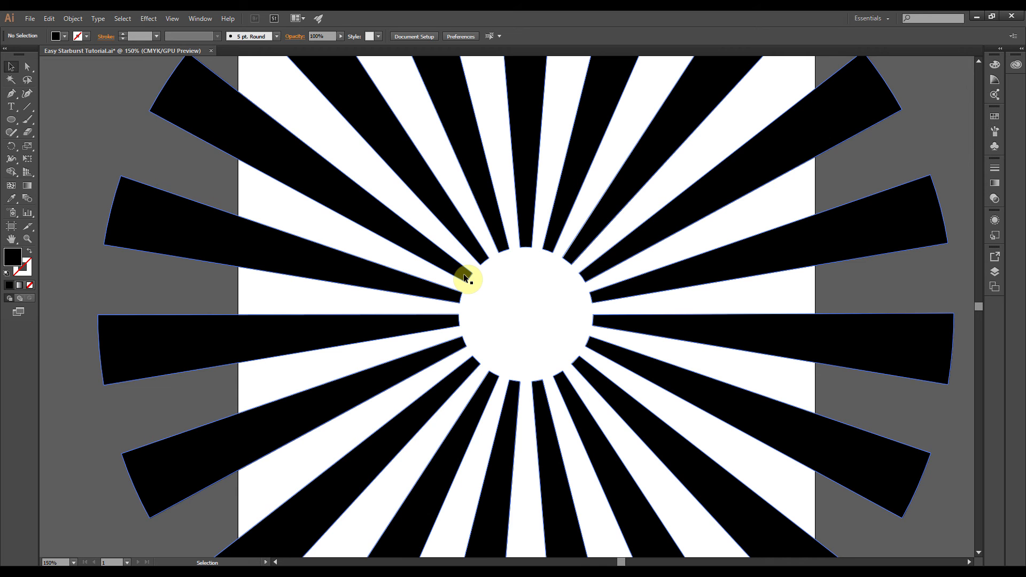
{"action": "left_click", "coordinate": [28, 66]}
{"action": "left_click_drag", "start_coordinate": [418, 214], "coordinate": [655, 419]}
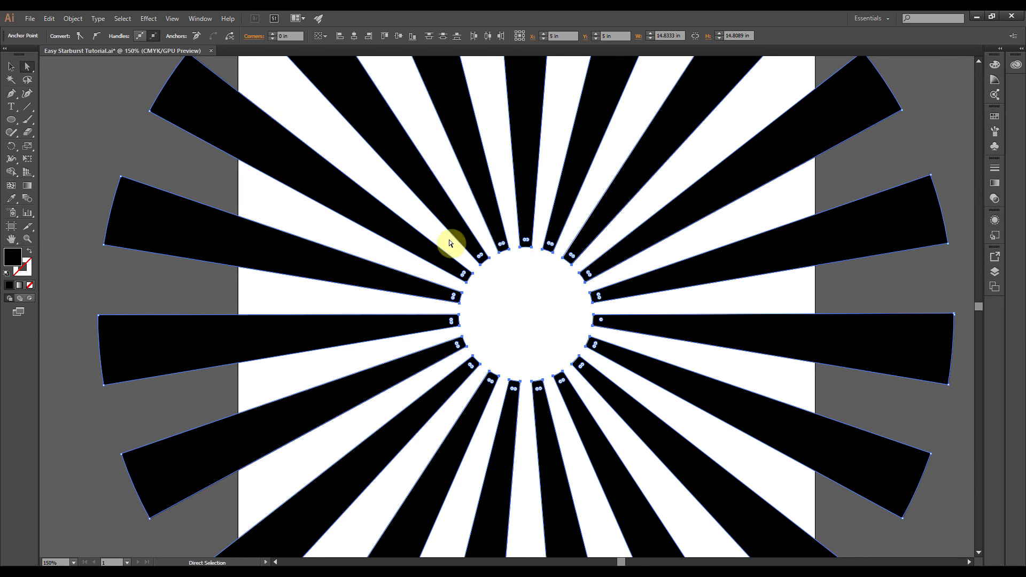
{"action": "left_click", "coordinate": [71, 19]}
{"action": "mouse_move", "coordinate": [108, 233]}
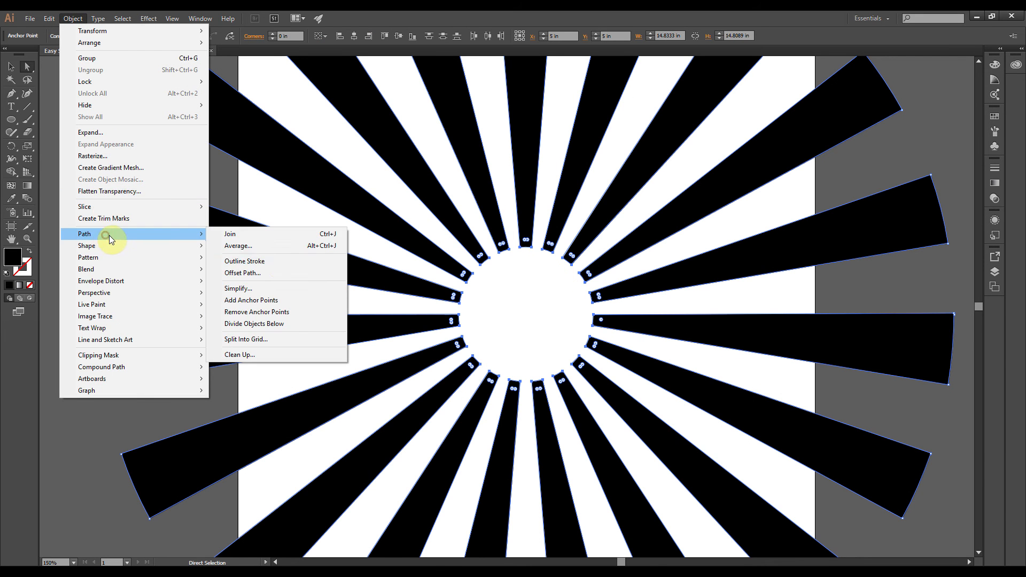
{"action": "left_click", "coordinate": [275, 247]}
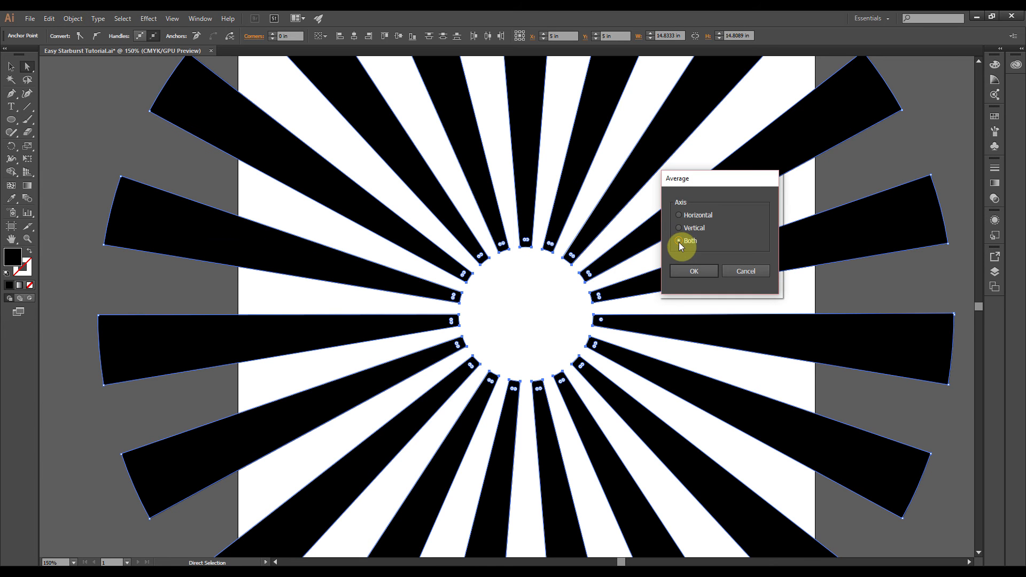
{"action": "left_click", "coordinate": [693, 272]}
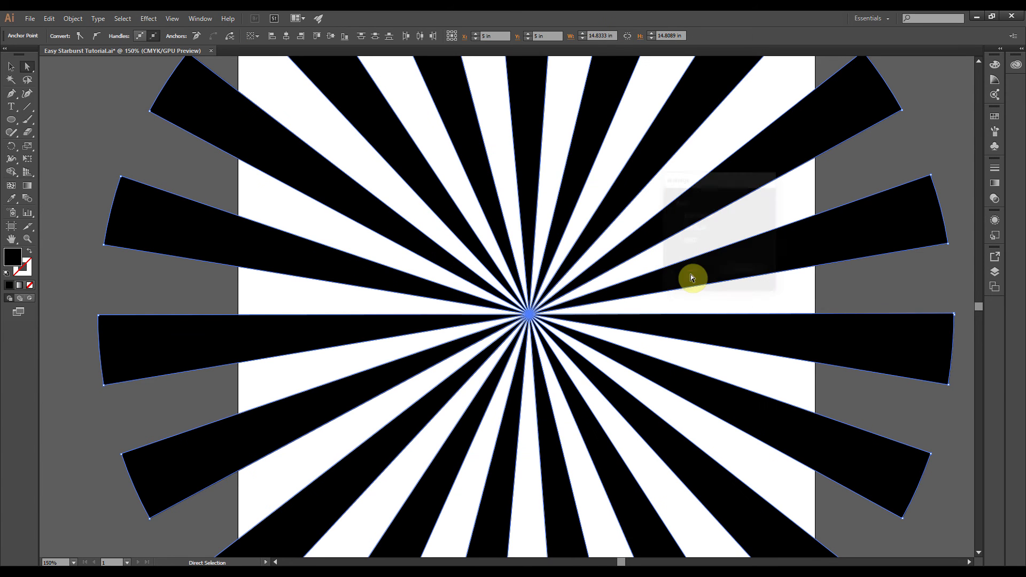
{"action": "key", "text": "ctrl+minus"}
{"action": "key", "text": "ctrl+minus"}
{"action": "key", "text": "ctrl+minus"}
{"action": "left_click", "coordinate": [800, 288]}
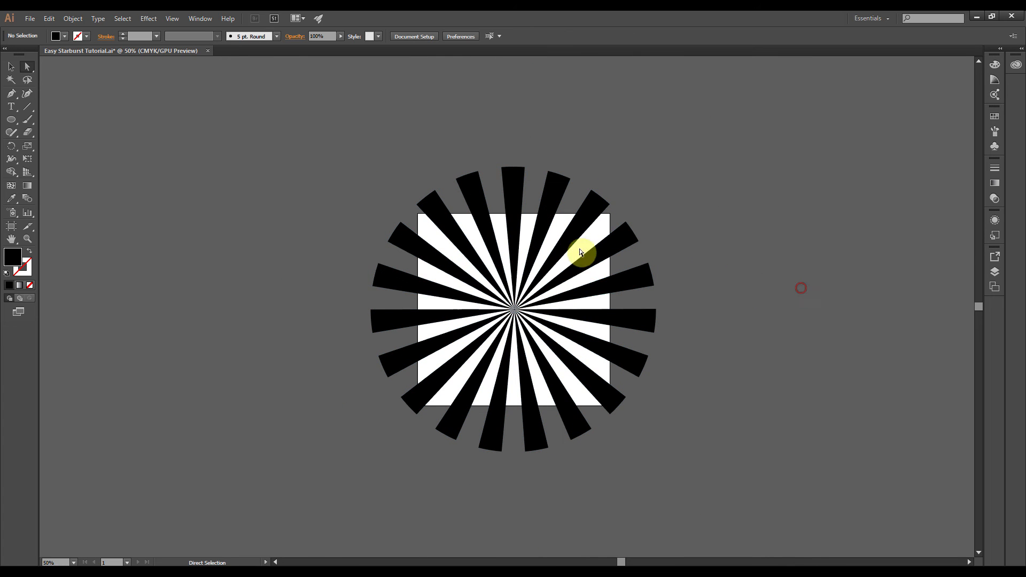
{"action": "left_click", "coordinate": [11, 66]}
{"action": "left_click", "coordinate": [229, 160]}
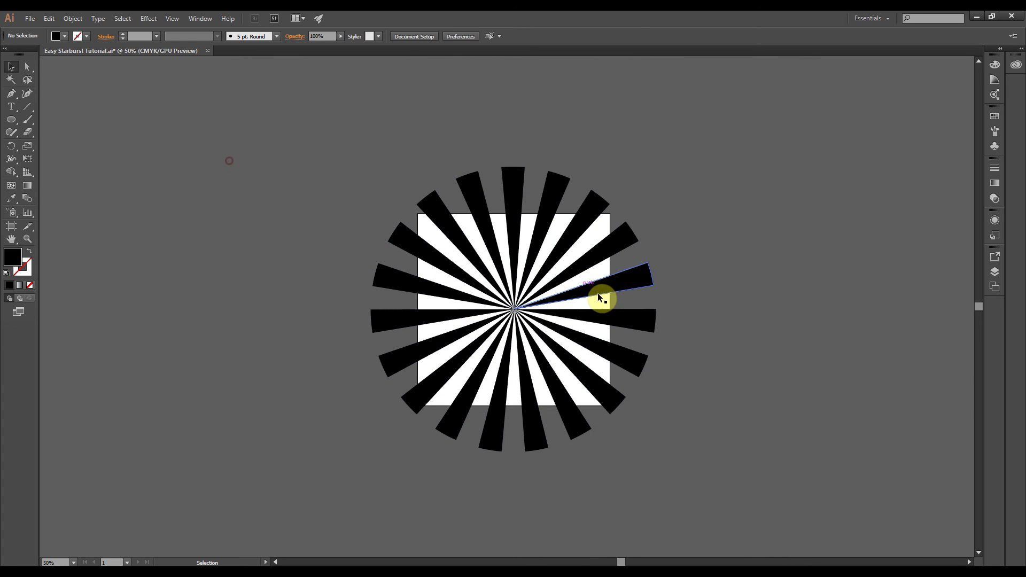
{"action": "left_click_drag", "start_coordinate": [583, 295], "coordinate": [623, 255]}
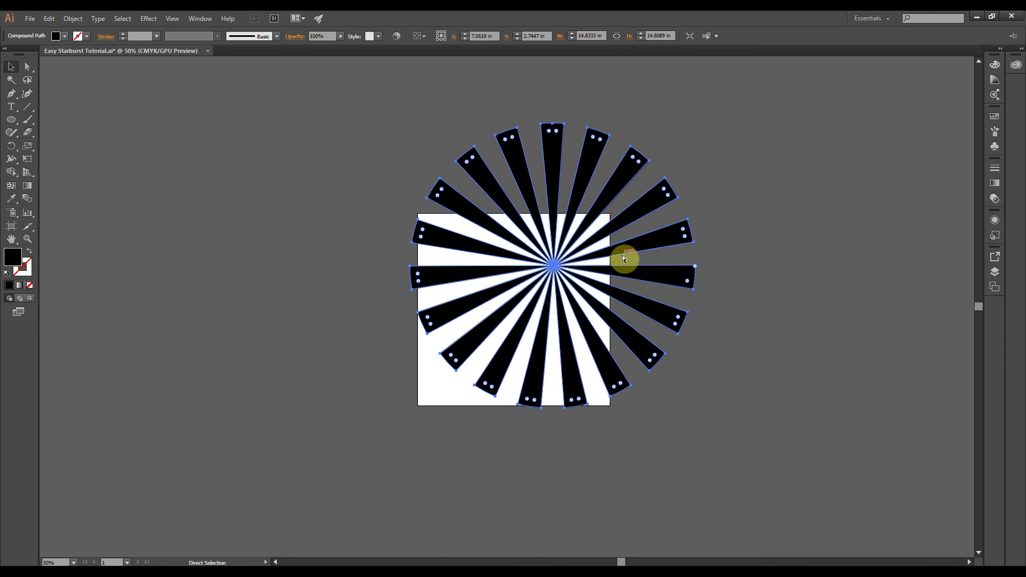
{"action": "key", "text": "ctrl+z"}
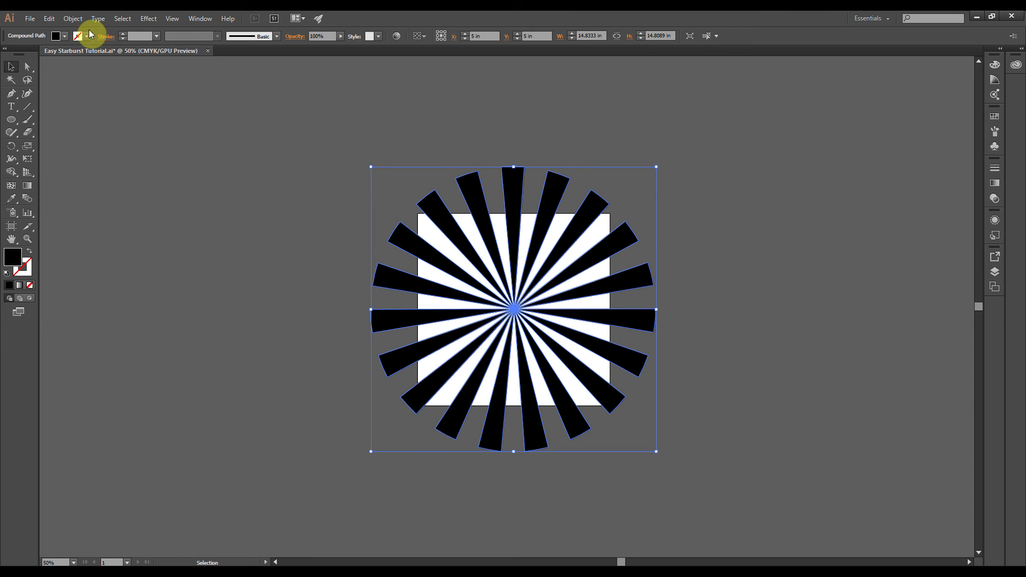
Fill the starburst rays with orange and deselect them
{"action": "left_click", "coordinate": [65, 35]}
{"action": "left_click", "coordinate": [103, 57]}
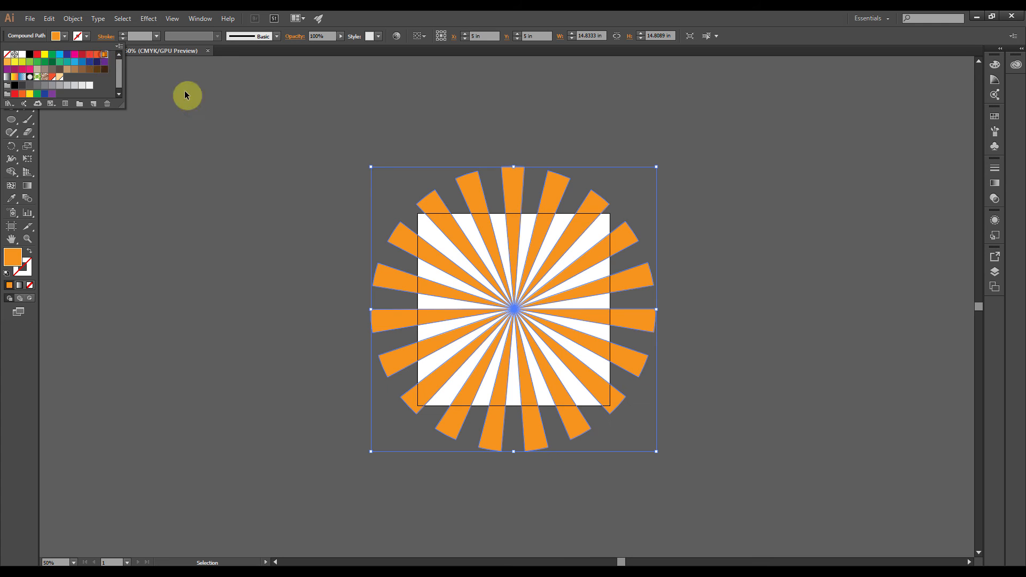
{"action": "left_click", "coordinate": [451, 187]}
{"action": "left_click", "coordinate": [799, 190]}
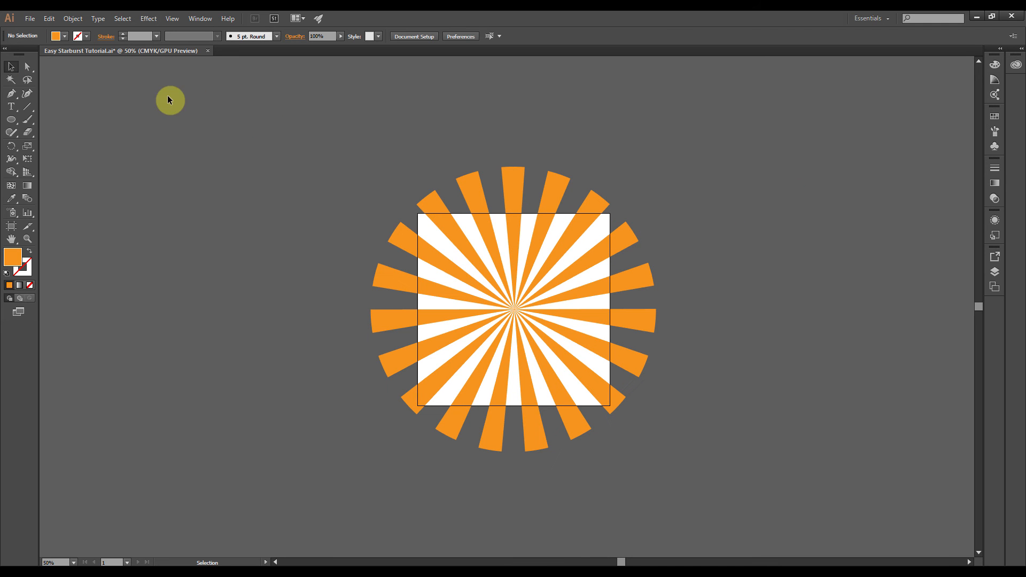
Draw a 10 in by 10 in square covering the whole artboard and fill it with dark red
{"action": "left_click_drag", "start_coordinate": [11, 119], "coordinate": [44, 118]}
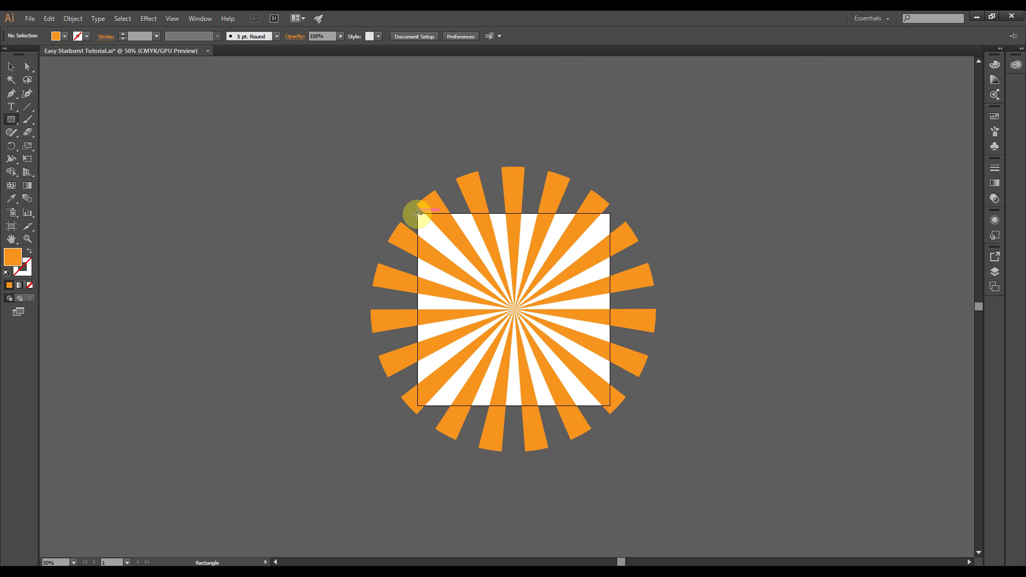
{"action": "left_click_drag", "start_coordinate": [418, 213], "coordinate": [610, 405]}
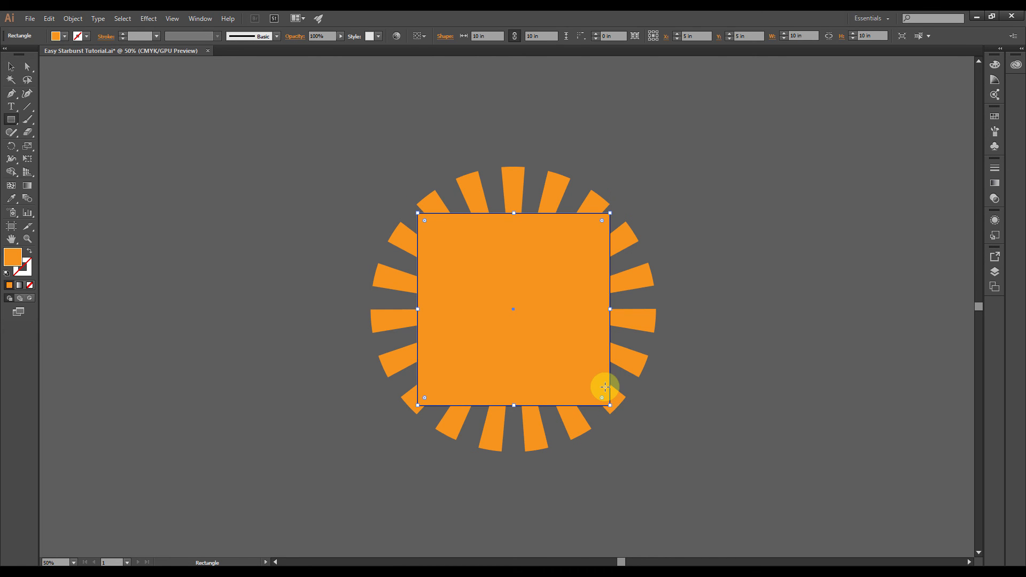
{"action": "left_click", "coordinate": [63, 36]}
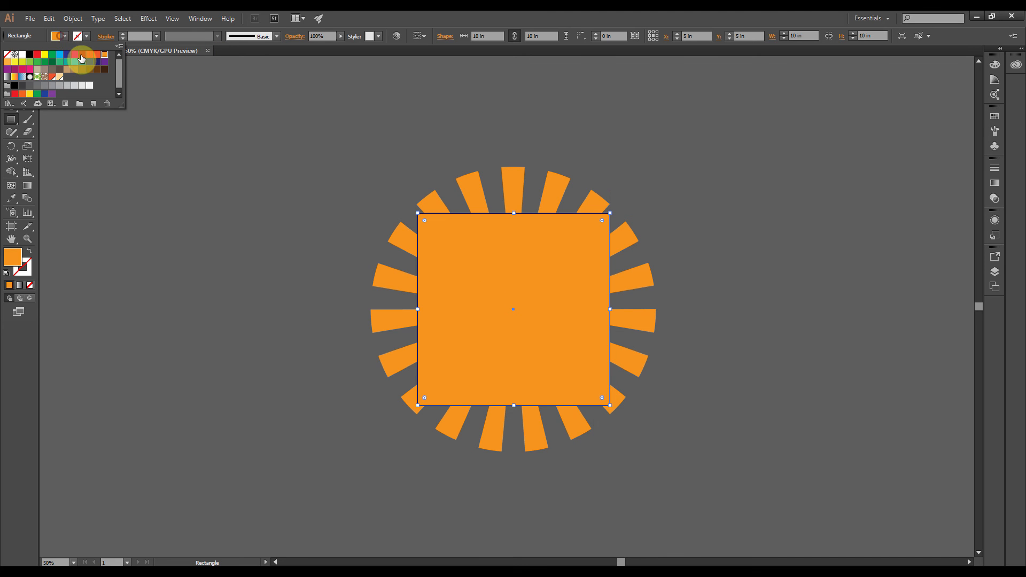
{"action": "left_click", "coordinate": [84, 57]}
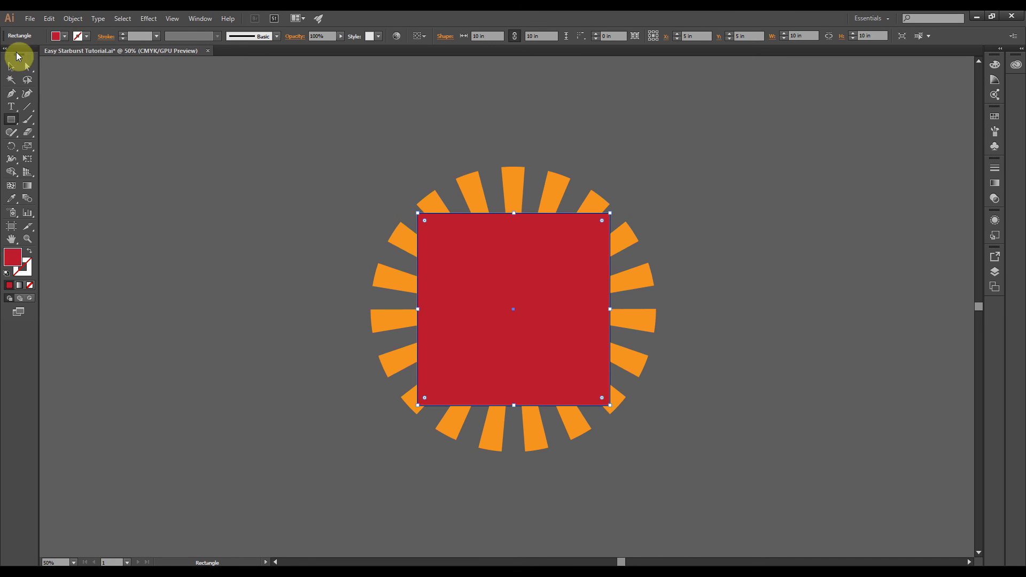
{"action": "left_click", "coordinate": [12, 67]}
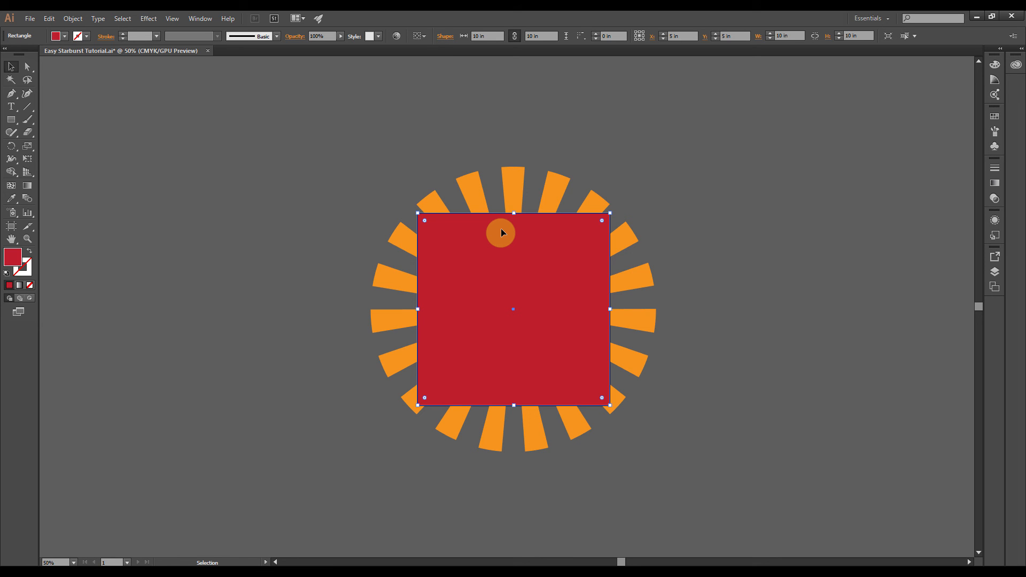
Send the dark red square behind the orange starburst rays and deselect it
{"action": "key", "text": "ctrl"}
{"action": "key", "text": "ctrl+shift+bracketleft"}
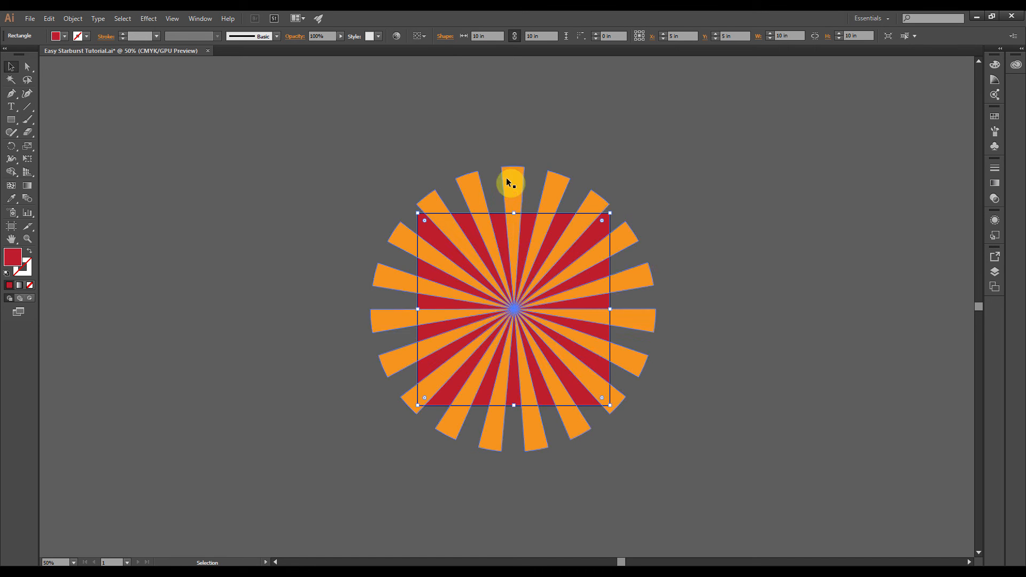
{"action": "right_click", "coordinate": [501, 229]}
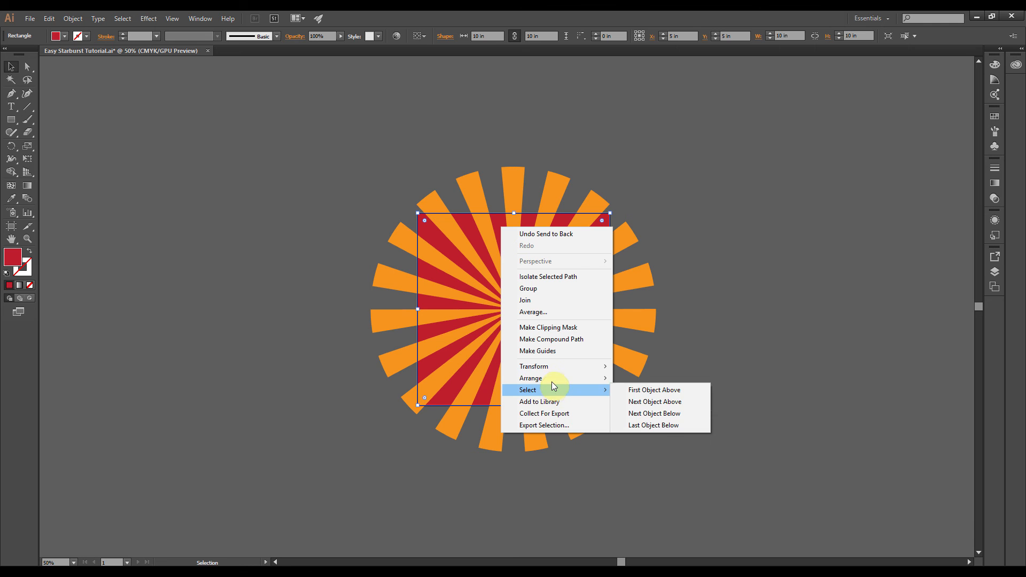
{"action": "mouse_move", "coordinate": [553, 379]}
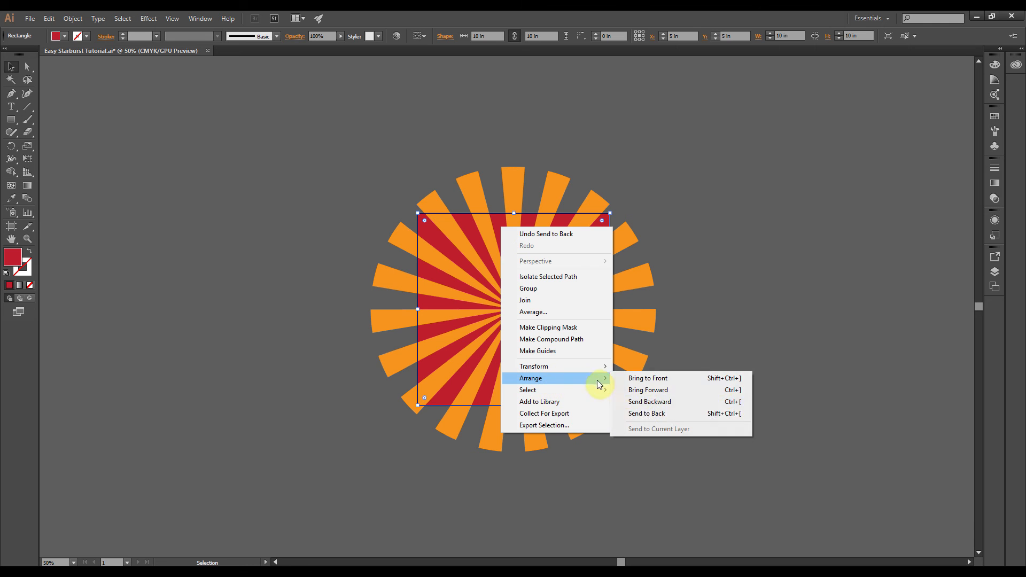
{"action": "left_click", "coordinate": [768, 181]}
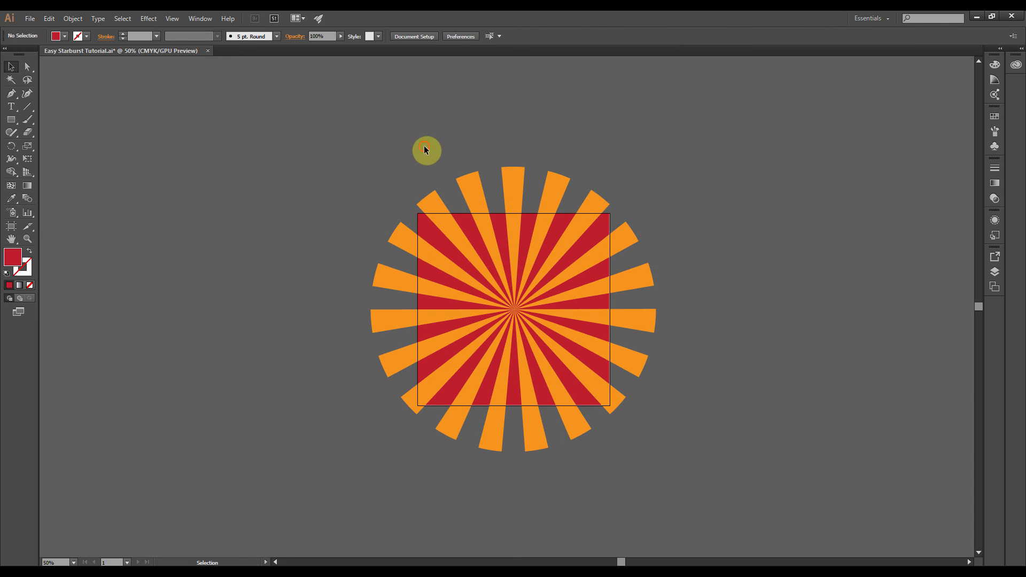
{"action": "left_click_drag", "start_coordinate": [425, 147], "coordinate": [684, 341]}
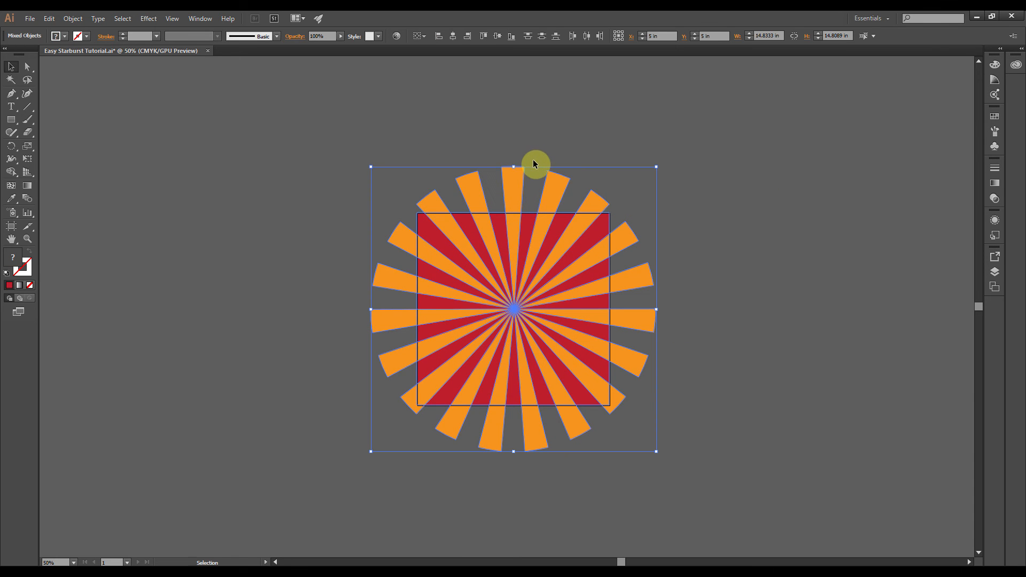
{"action": "key", "text": "a"}
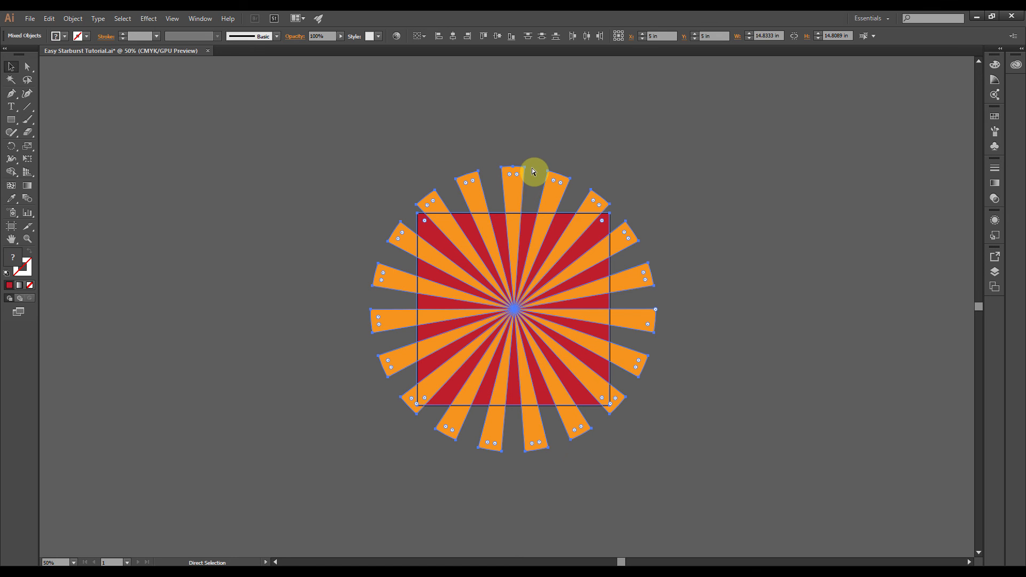
{"action": "key", "text": "v"}
{"action": "left_click", "coordinate": [663, 201]}
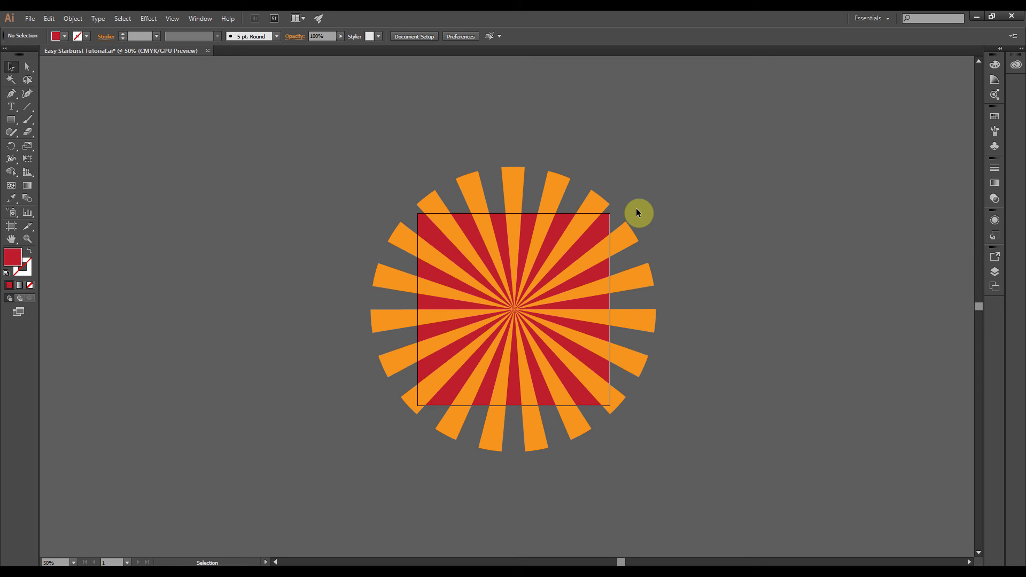
Paste a copy of the dark red square in place above the rays and use it as a clipping mask for all the artwork
{"action": "key", "text": "ctrl"}
{"action": "key", "text": "ctrl+z"}
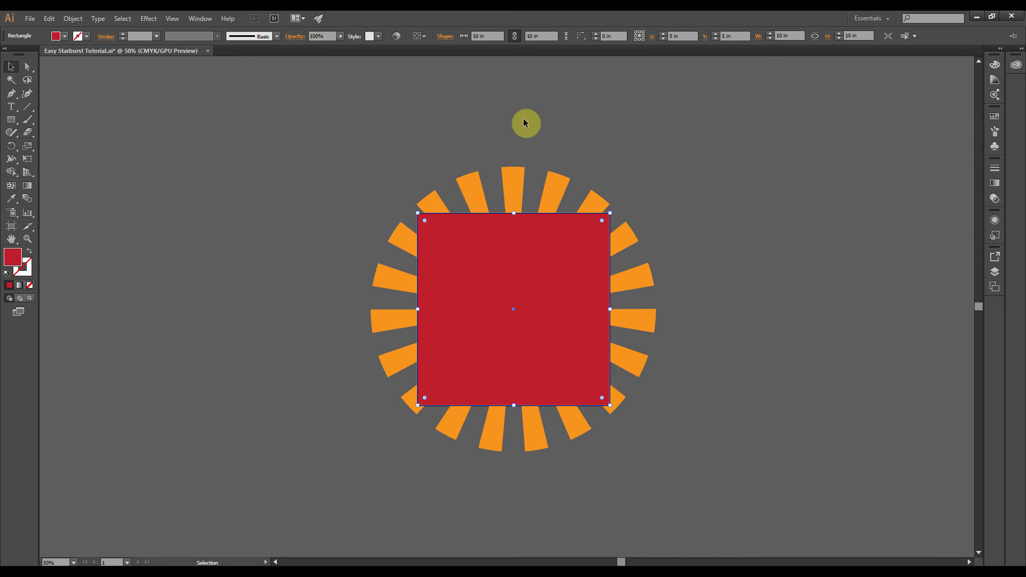
{"action": "left_click_drag", "start_coordinate": [417, 124], "coordinate": [673, 342]}
{"action": "right_click", "coordinate": [560, 299]}
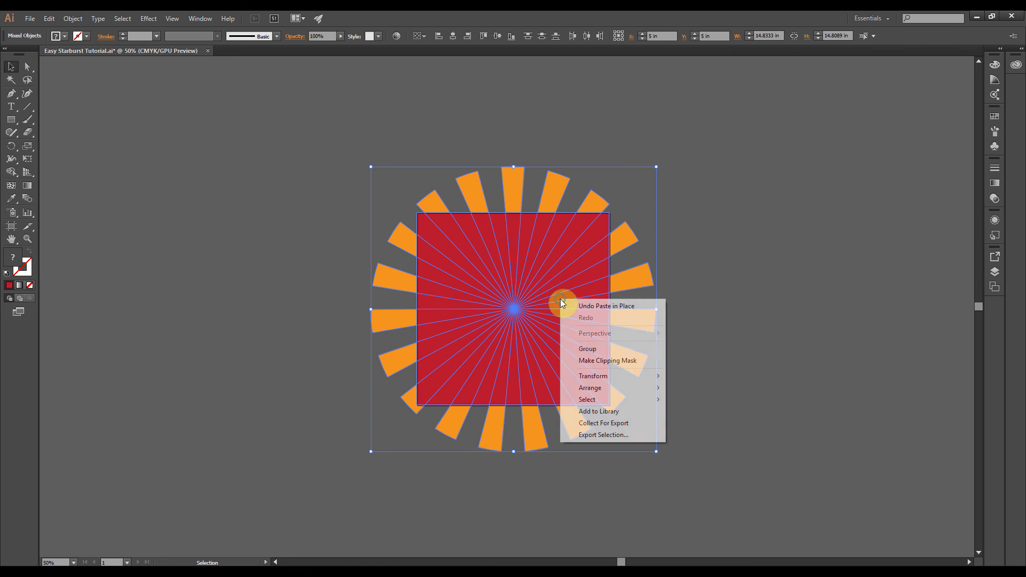
{"action": "left_click", "coordinate": [620, 359]}
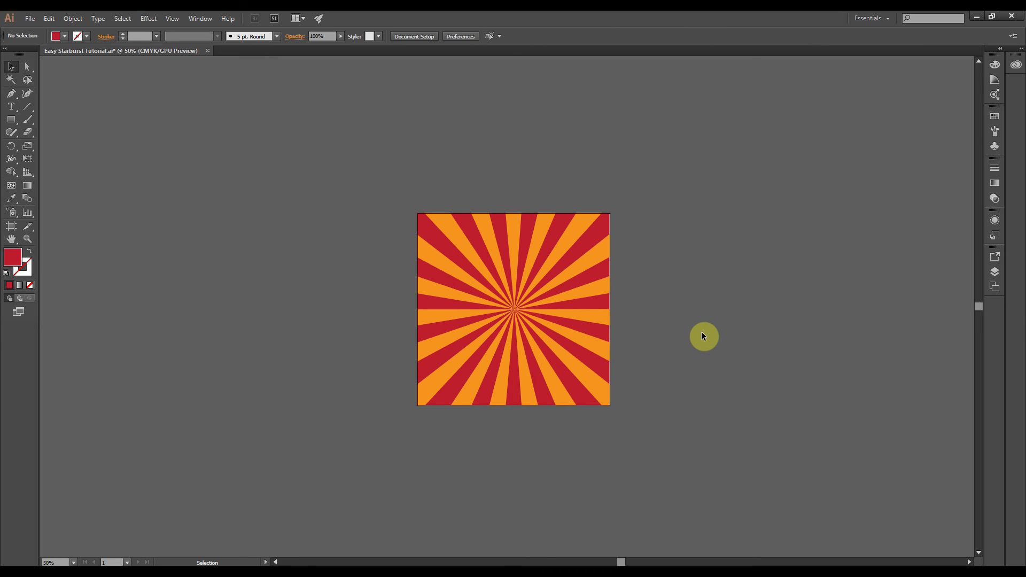
{"action": "left_click", "coordinate": [562, 319]}
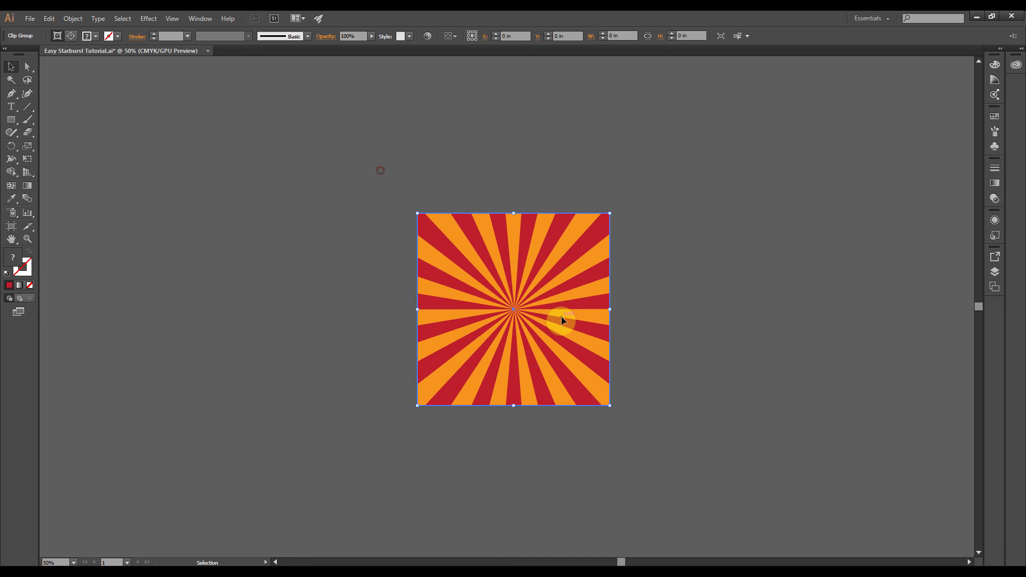
{"action": "left_click", "coordinate": [796, 411]}
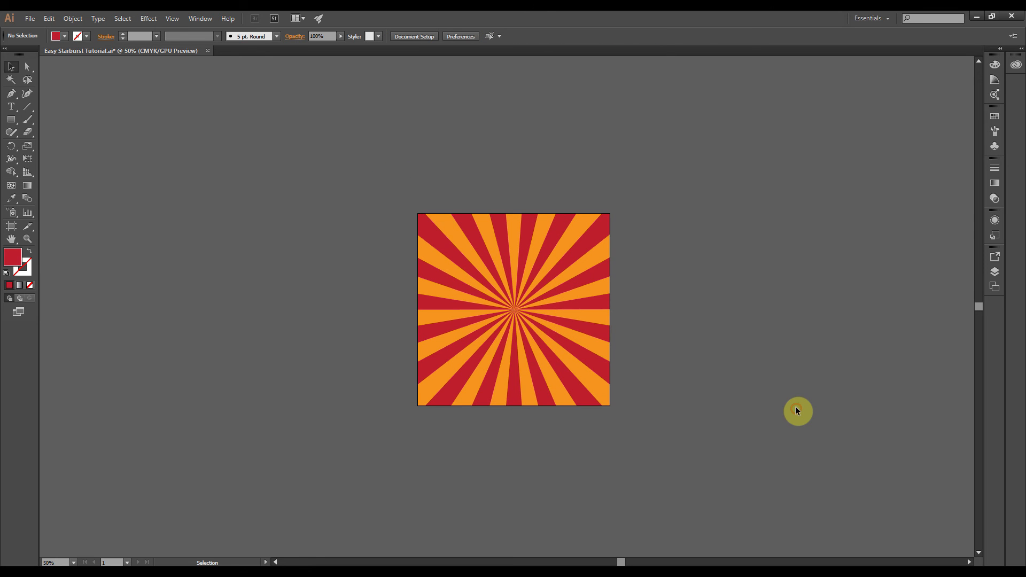
{"action": "key", "text": "ctrl+equal"}
{"action": "key", "text": "ctrl+equal"}
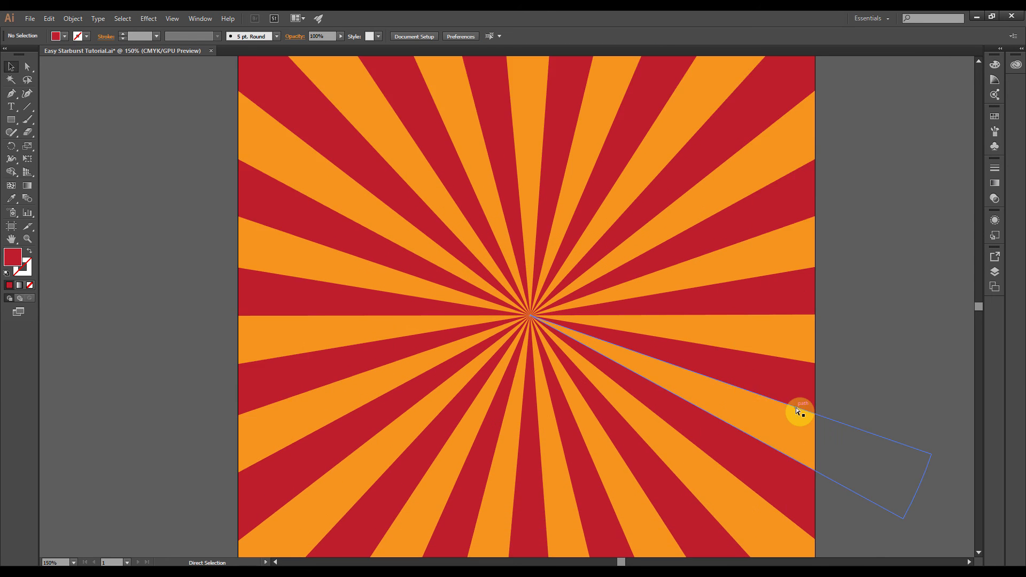